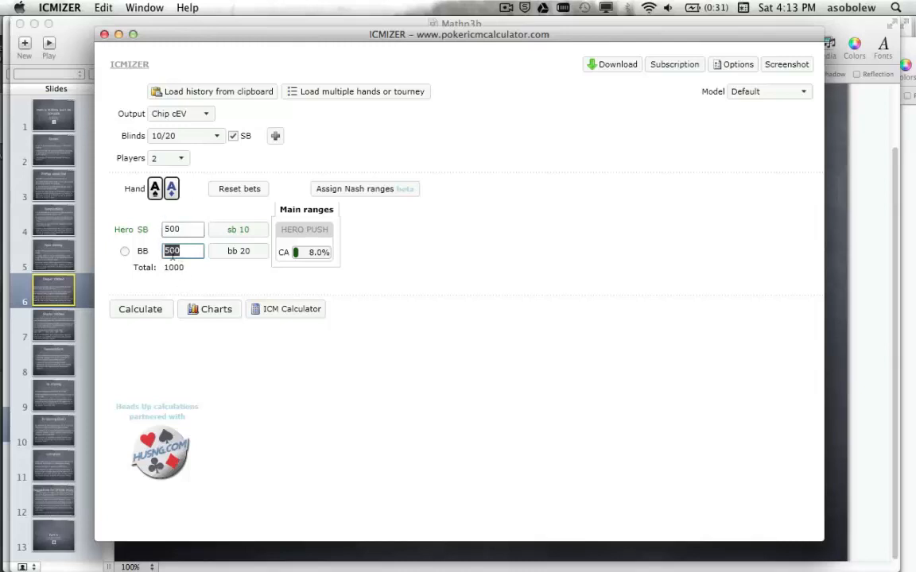
# Step: Check the big blind's calling range and assign Nash ranges for the 500-chip heads-up spot
pyautogui.click(135, 231)
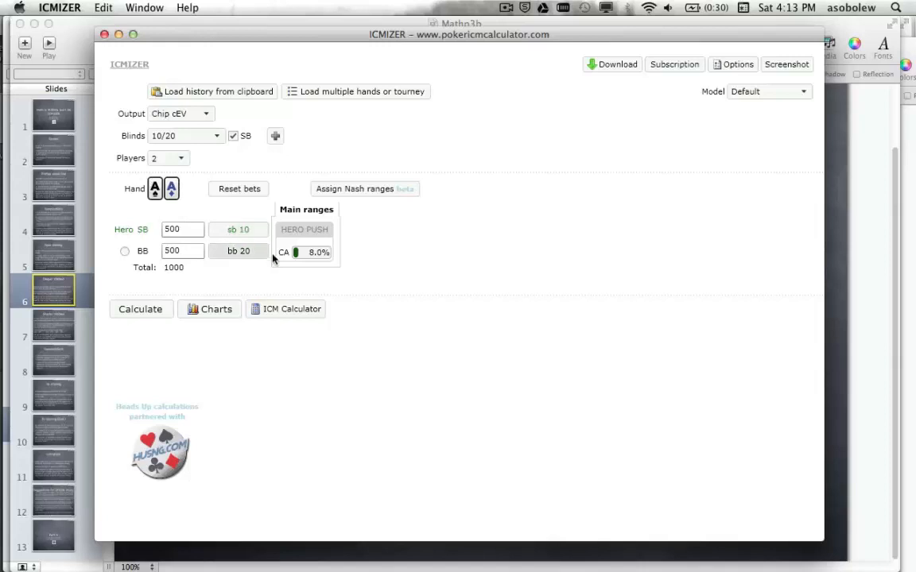
pyautogui.moveTo(299, 259)
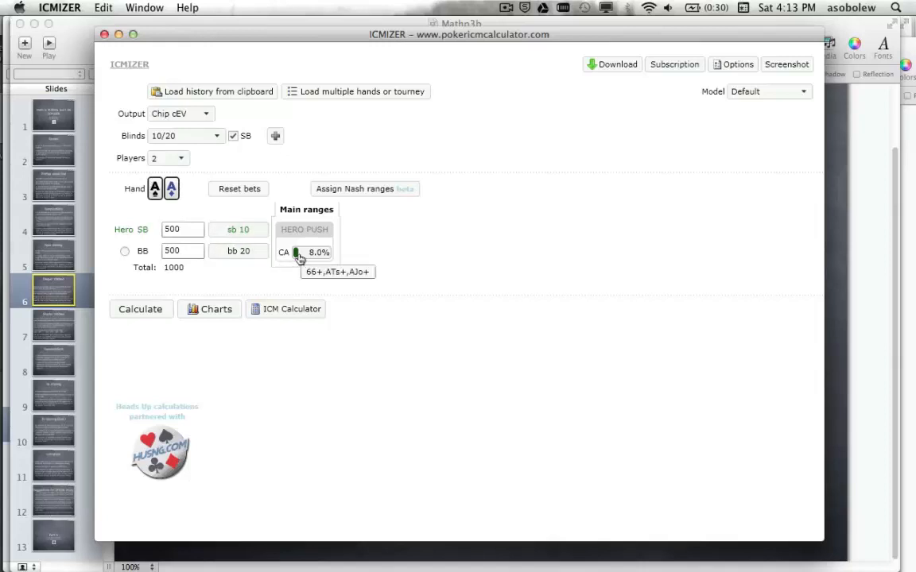
pyautogui.click(299, 259)
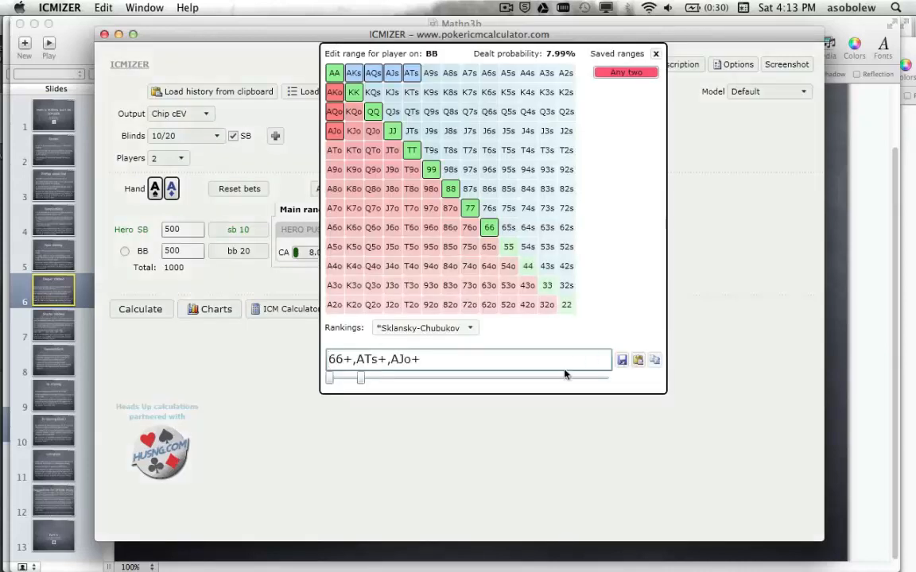
pyautogui.click(655, 53)
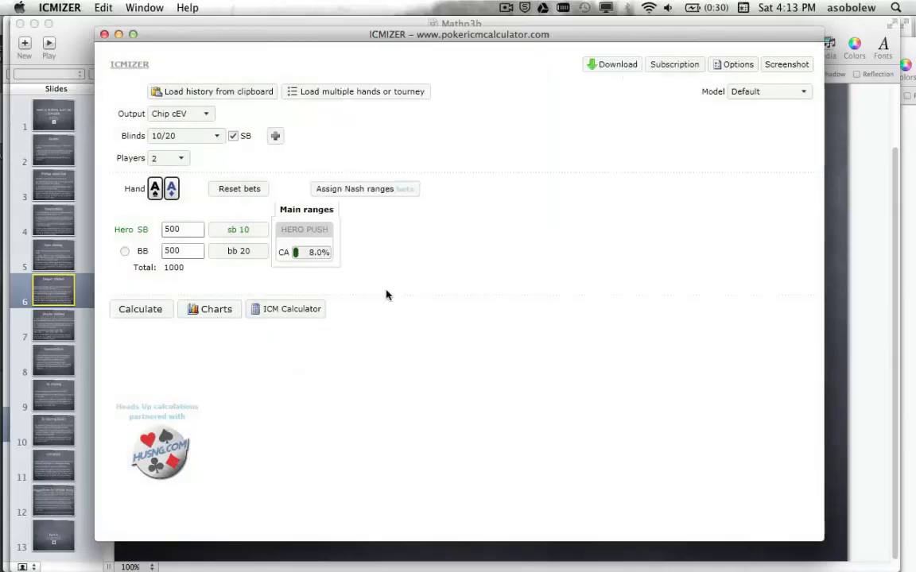
pyautogui.click(387, 189)
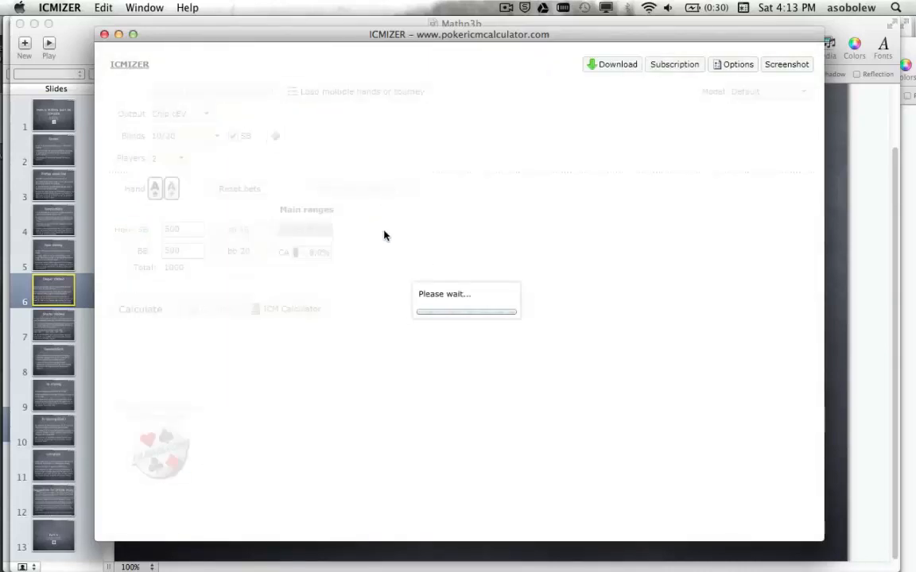
# Step: Narrow the big blind's calling range to 44+,A7s+,A8o+,KJs+,KQo by removing KJo, QJs, KTs, A4s–A6s and A7o
pyautogui.click(295, 253)
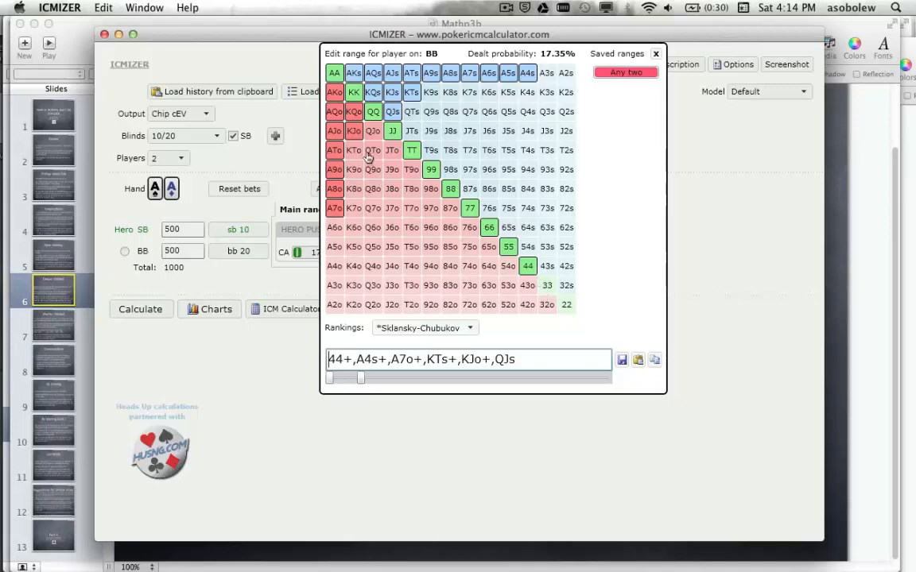
pyautogui.click(354, 130)
pyautogui.click(393, 112)
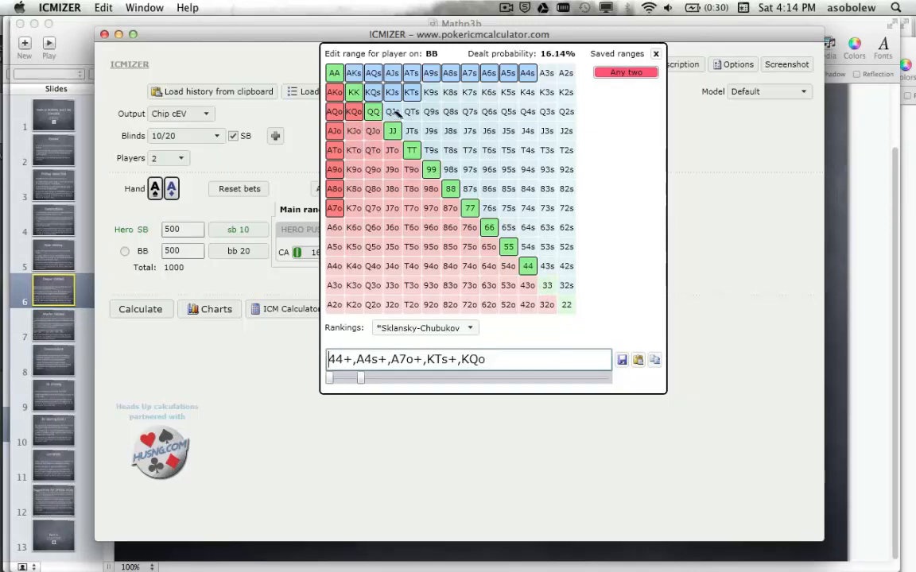
pyautogui.click(412, 92)
pyautogui.click(526, 73)
pyautogui.click(508, 73)
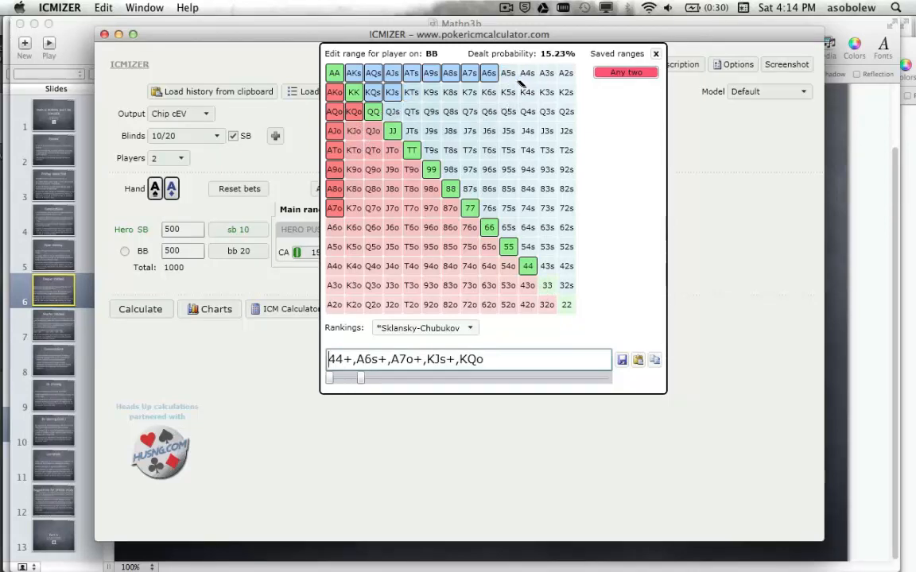
pyautogui.click(489, 74)
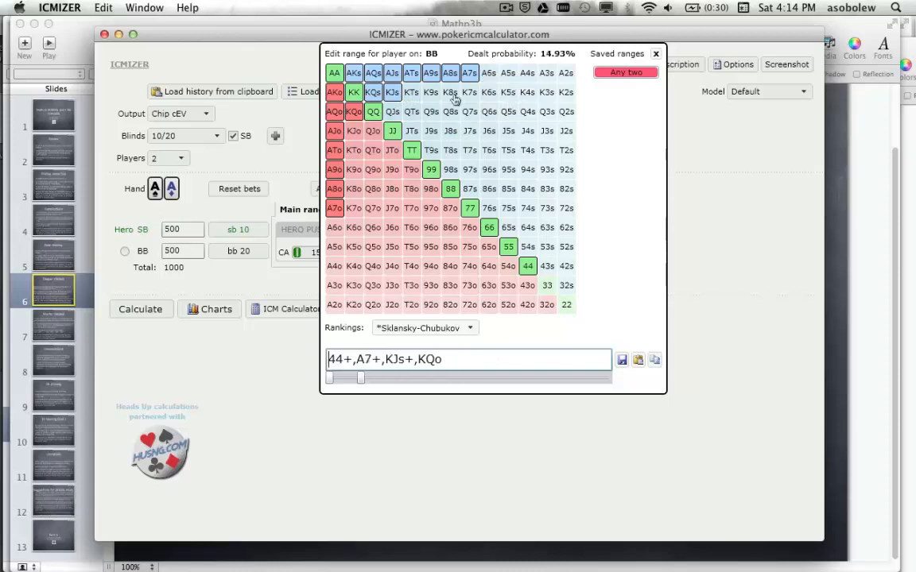
pyautogui.click(338, 206)
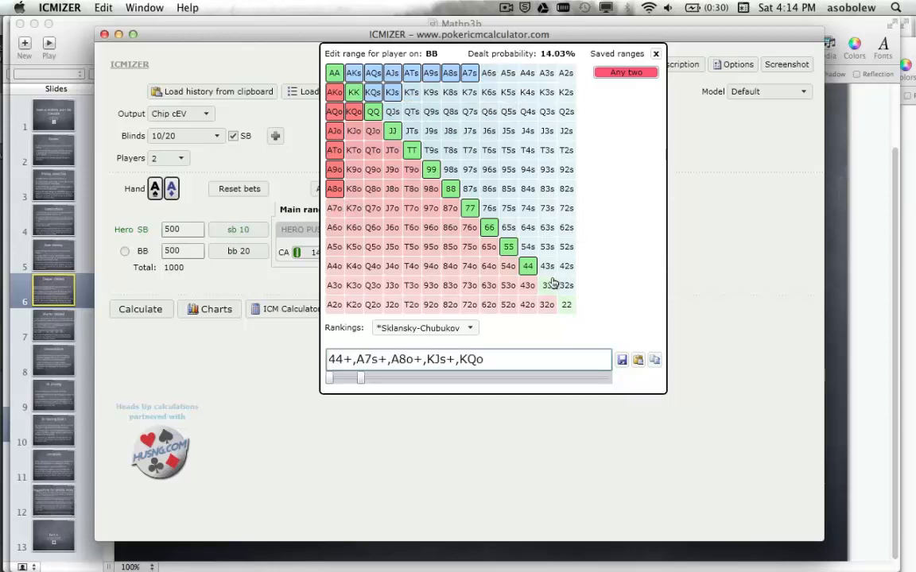
pyautogui.click(657, 55)
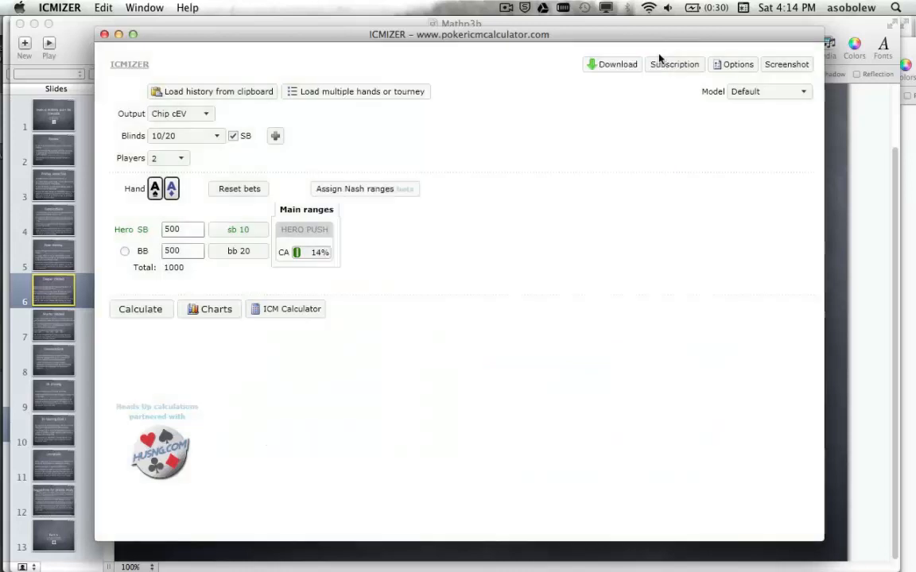
# Step: Calculate hero's push results against the narrowed calling range and view the results for KQo and AKo
pyautogui.click(141, 309)
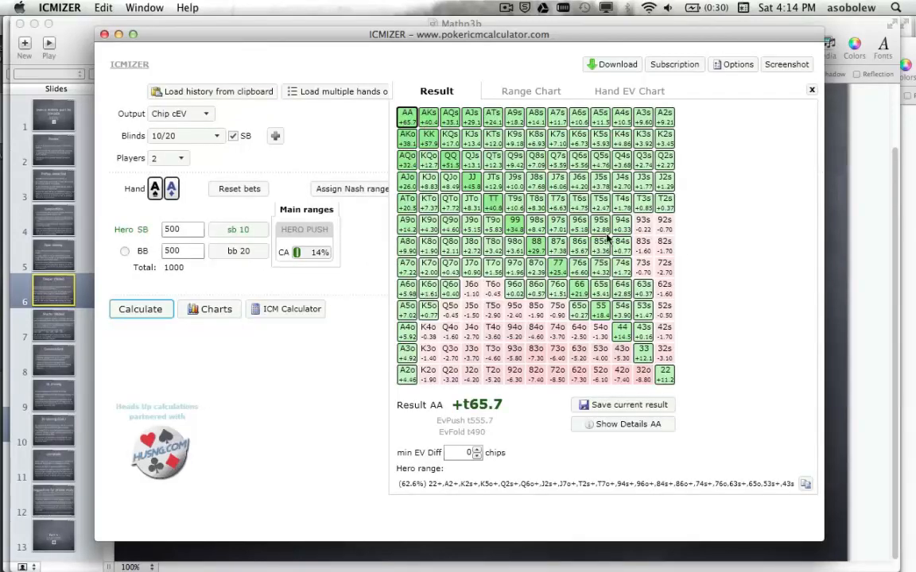
pyautogui.click(435, 161)
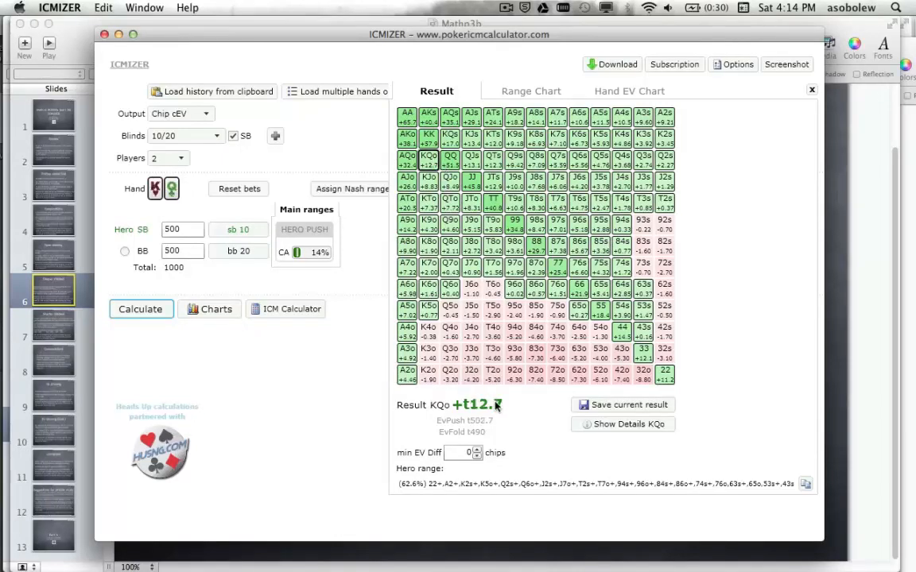
pyautogui.moveTo(498, 407)
pyautogui.click(407, 137)
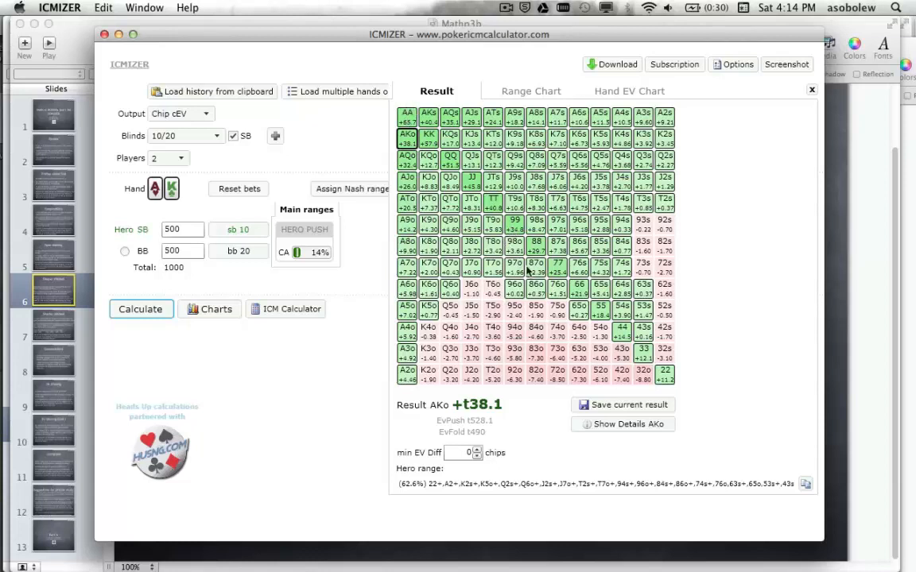
# Step: Compare the push results of pocket pairs 22, 33 and 44, and display the Hand EV Chart for 22
pyautogui.click(666, 375)
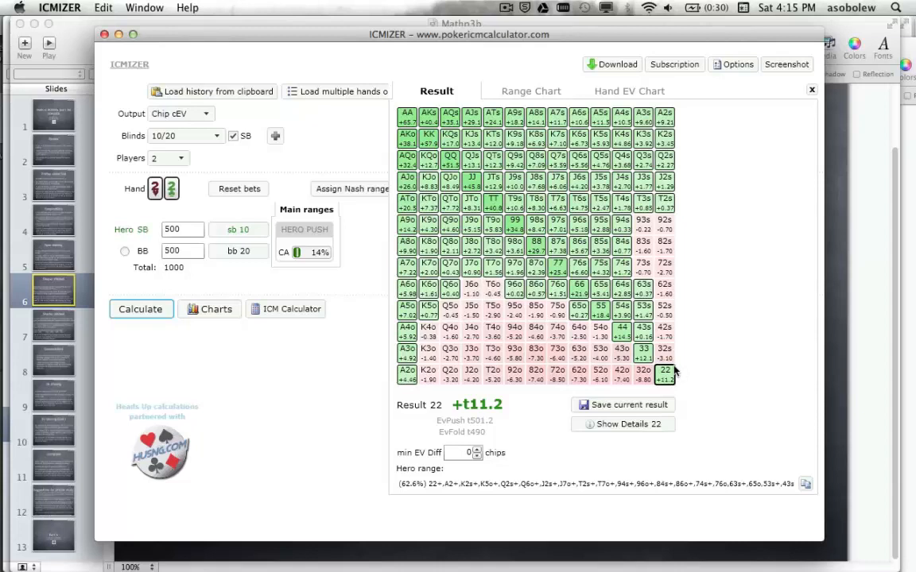
pyautogui.click(643, 355)
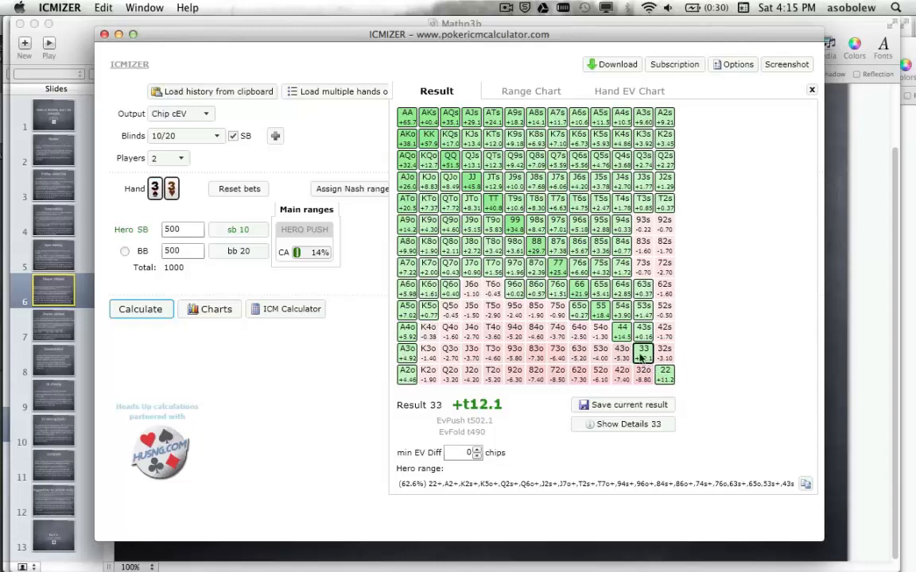
pyautogui.click(622, 332)
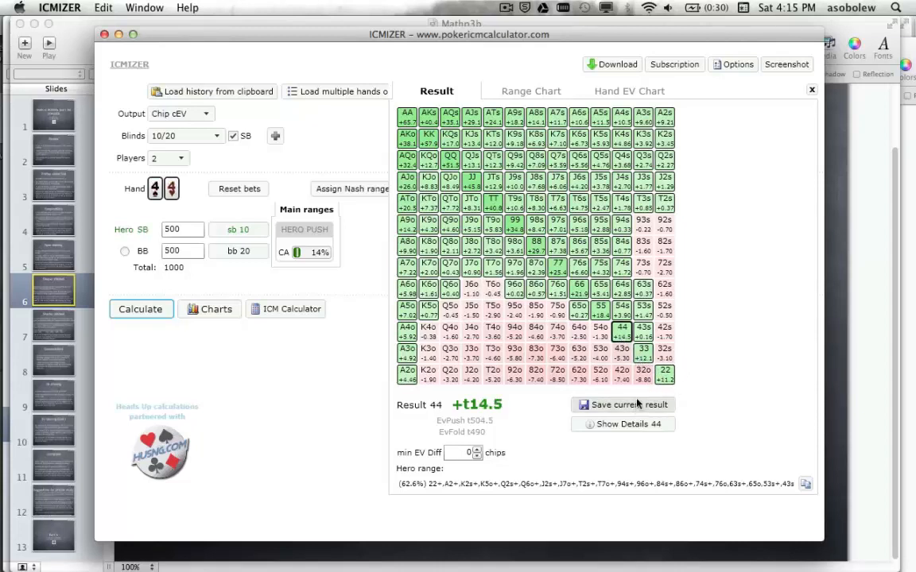
pyautogui.click(665, 373)
pyautogui.click(636, 347)
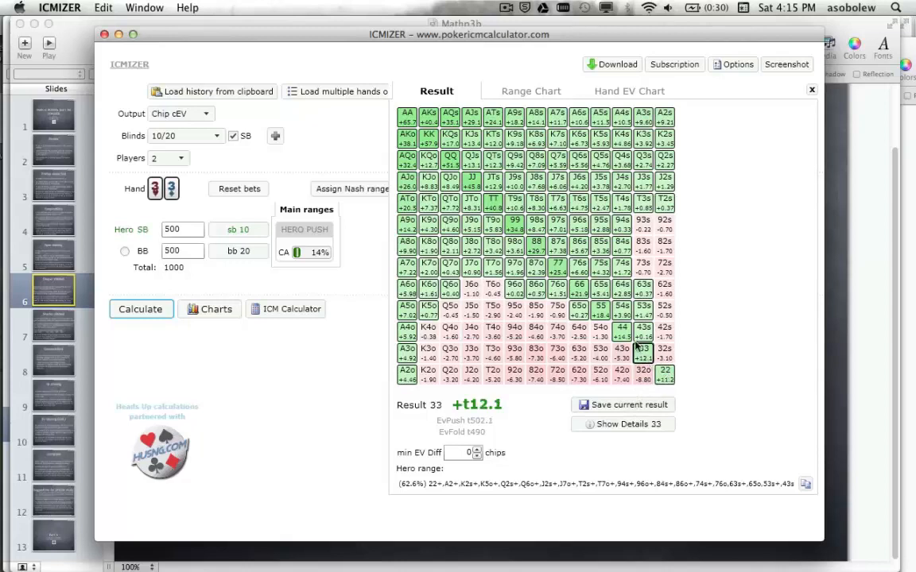
pyautogui.click(626, 335)
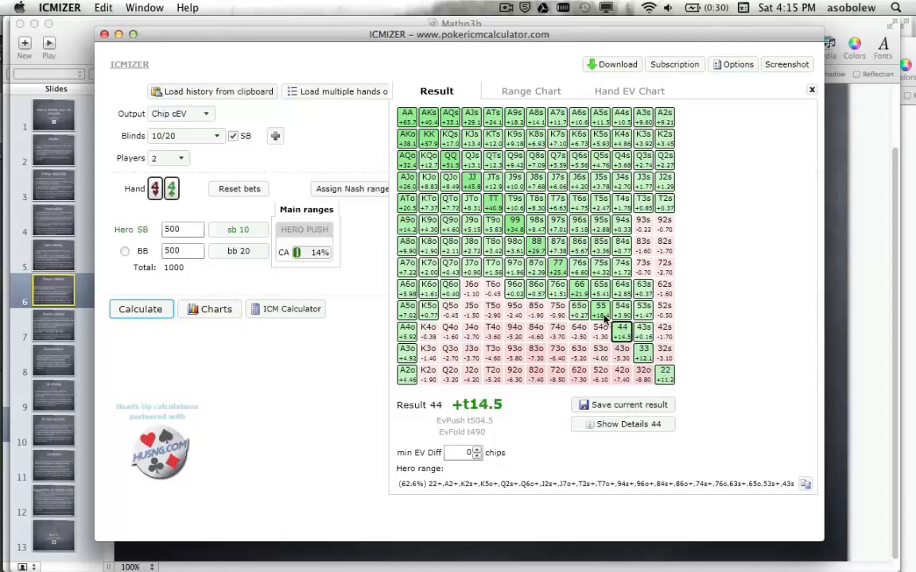
pyautogui.click(664, 374)
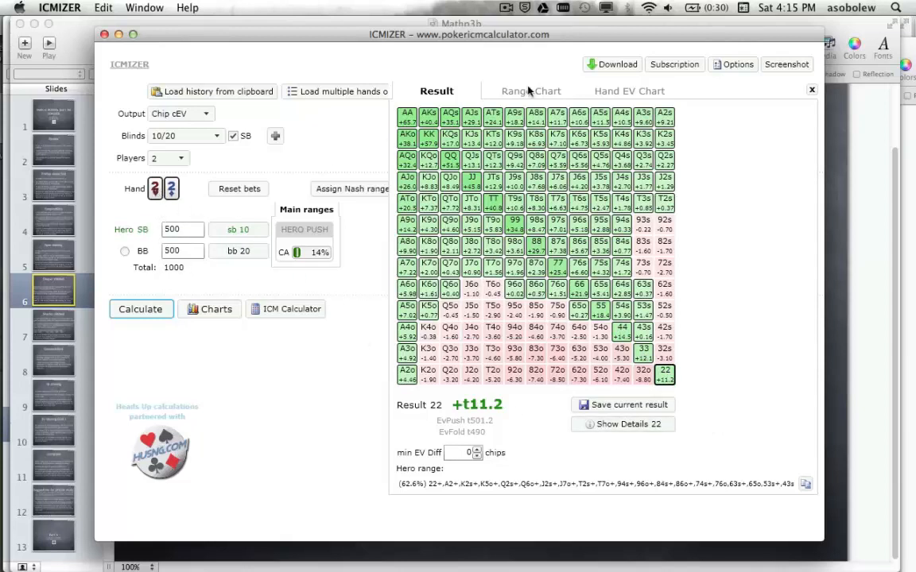
pyautogui.click(604, 90)
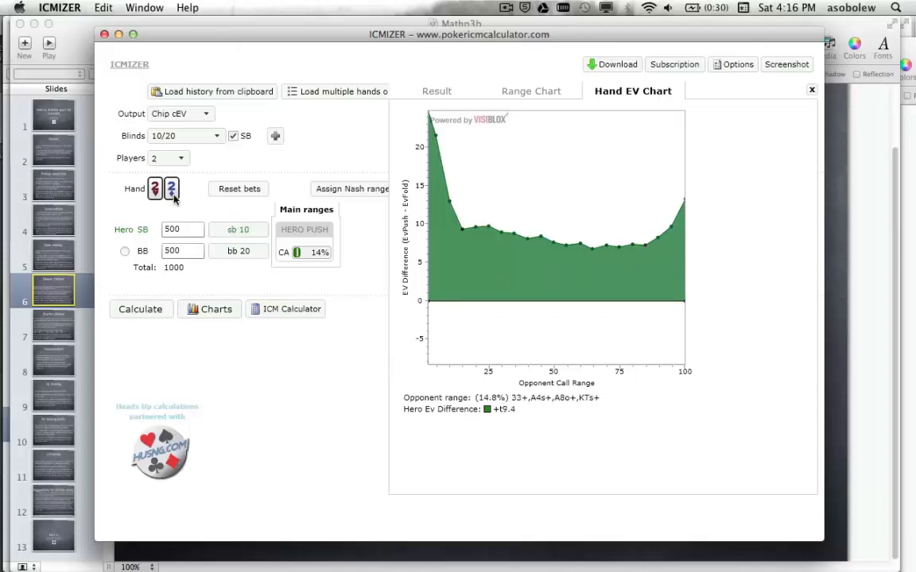
# Step: Calculate hero's push with 44, chart its hand EV and review the big blind's calling range
pyautogui.moveTo(302, 255)
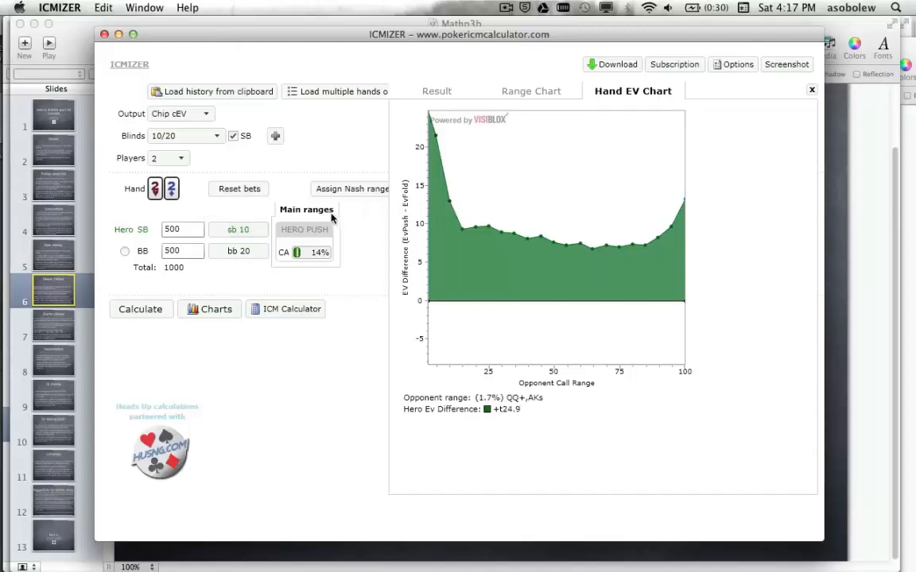
pyautogui.click(162, 197)
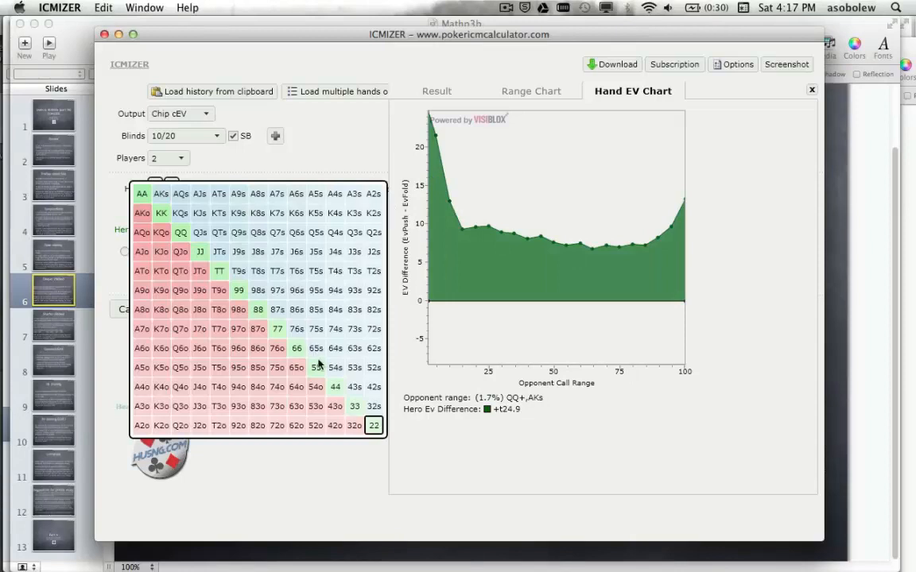
pyautogui.click(331, 389)
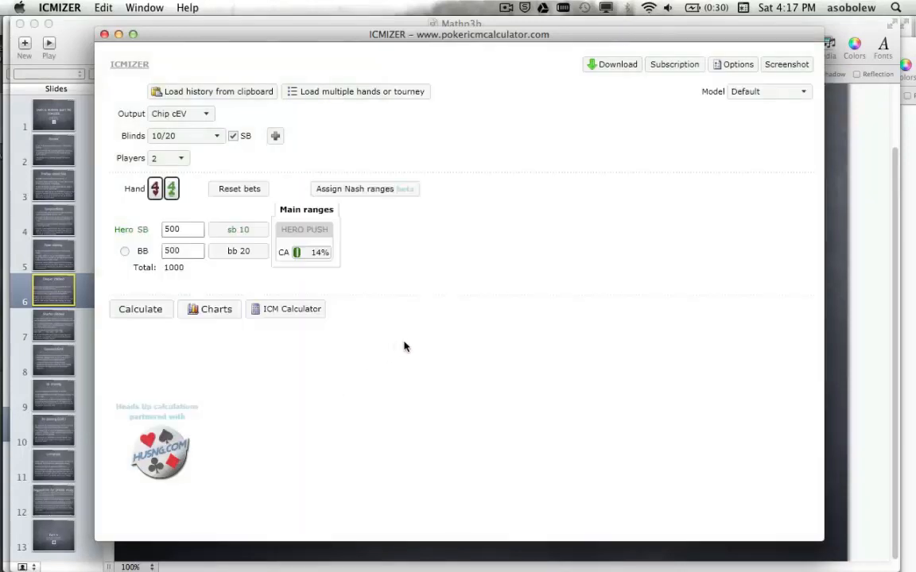
pyautogui.click(160, 315)
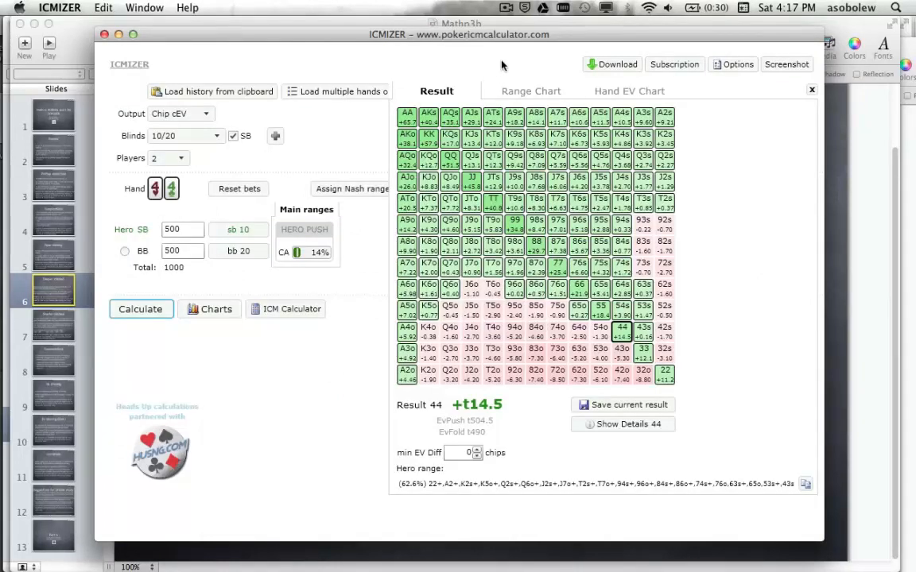
pyautogui.click(613, 91)
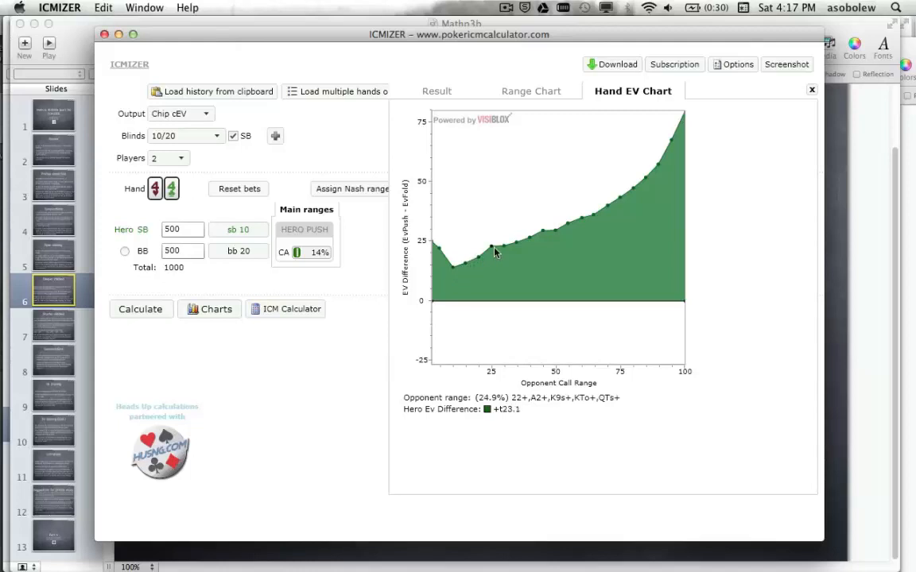
pyautogui.click(300, 255)
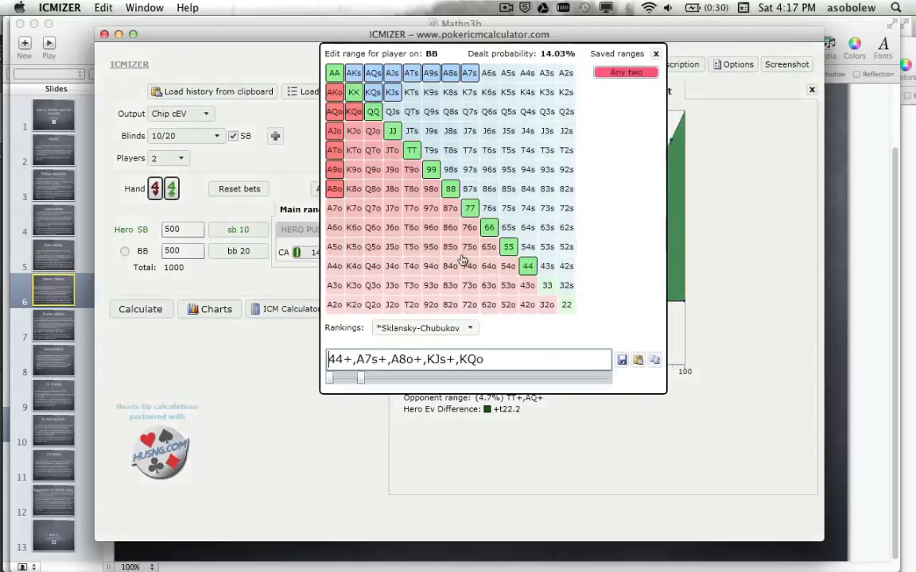
pyautogui.click(656, 54)
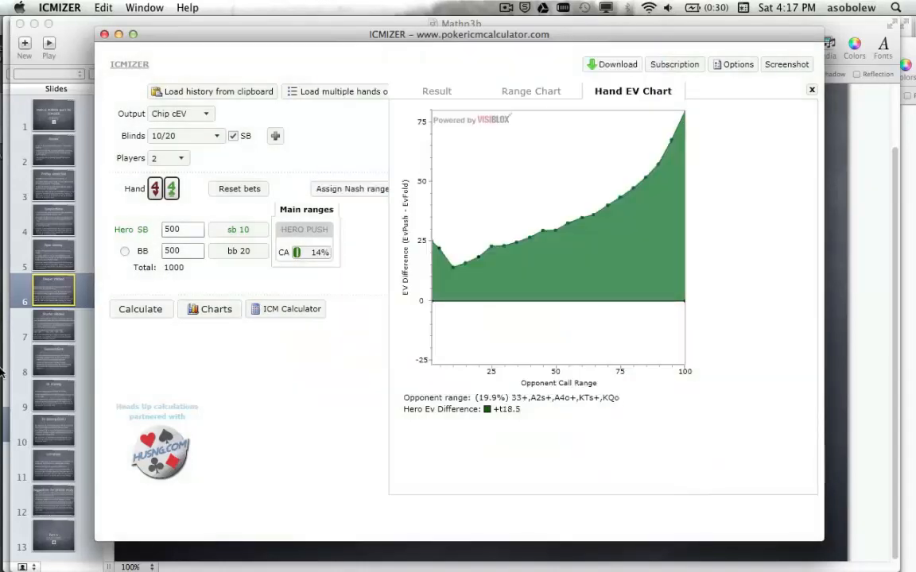
# Step: Change hero's hand to 33, recalculate and display its Hand EV Chart
pyautogui.click(155, 184)
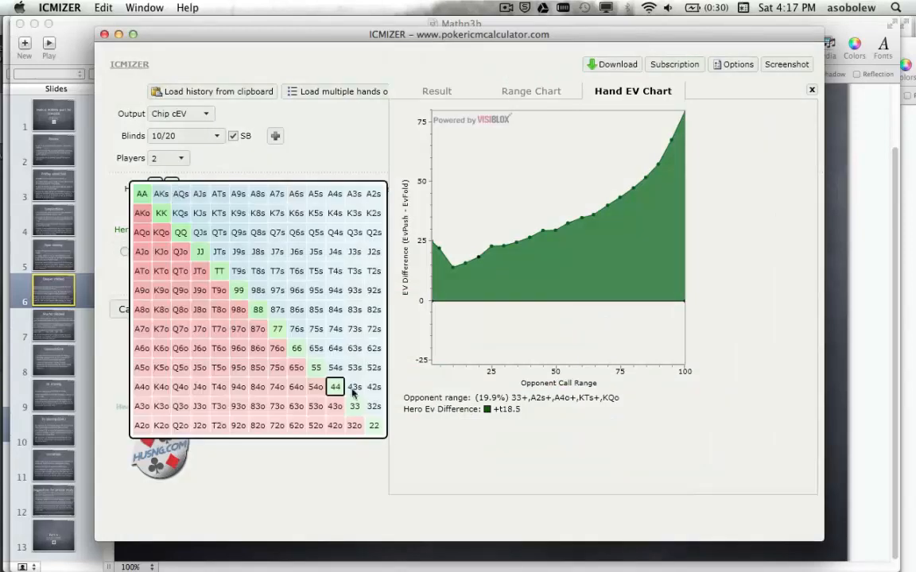
pyautogui.click(354, 406)
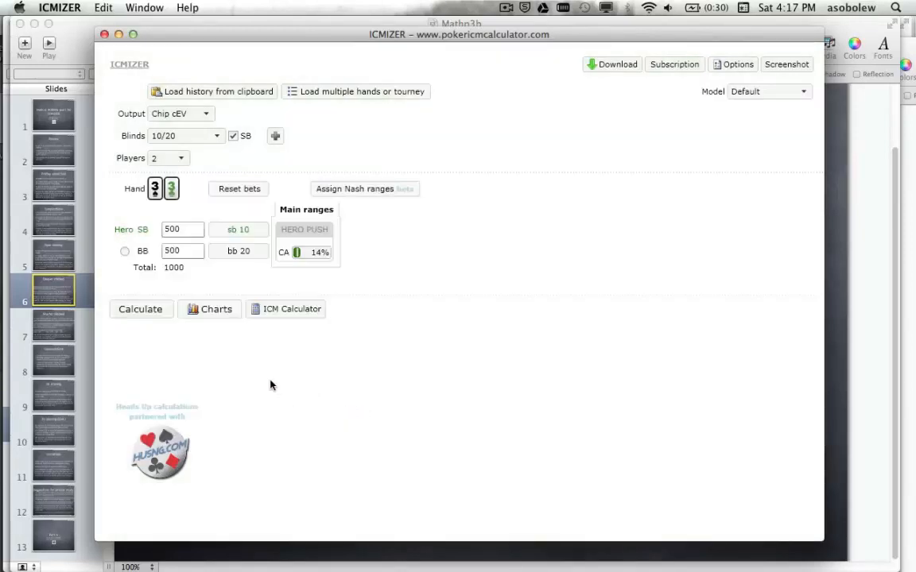
pyautogui.click(123, 309)
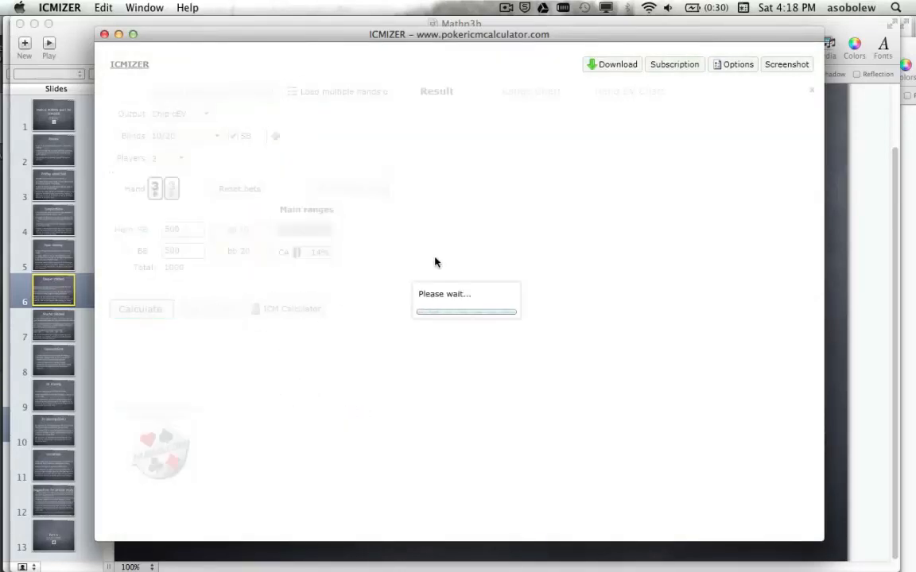
pyautogui.click(628, 91)
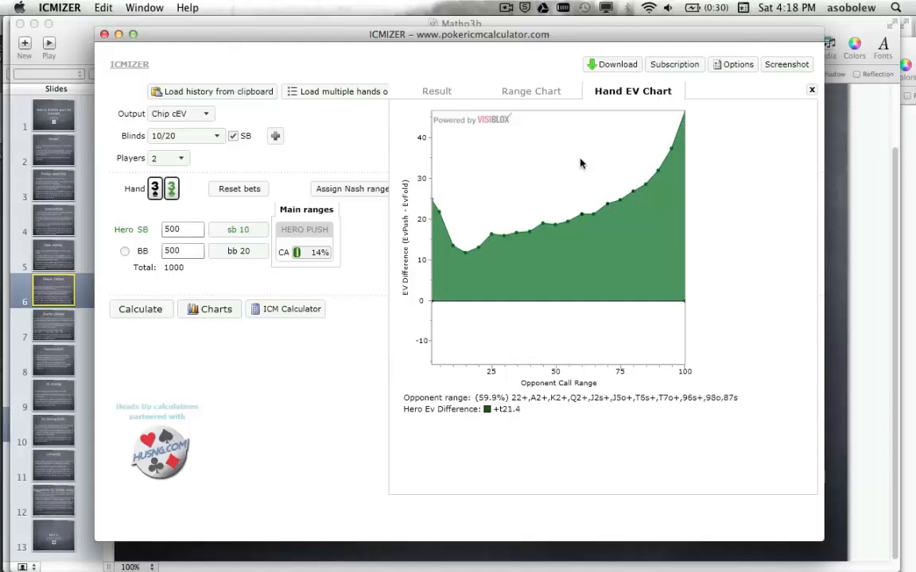
# Step: Change hero's hand to A2o and calculate the push results
pyautogui.click(171, 191)
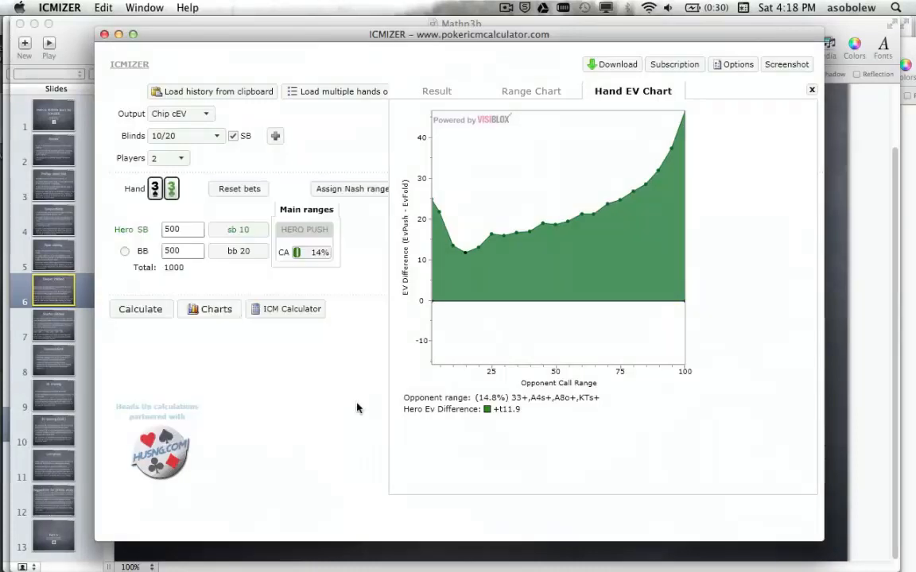
pyautogui.click(355, 405)
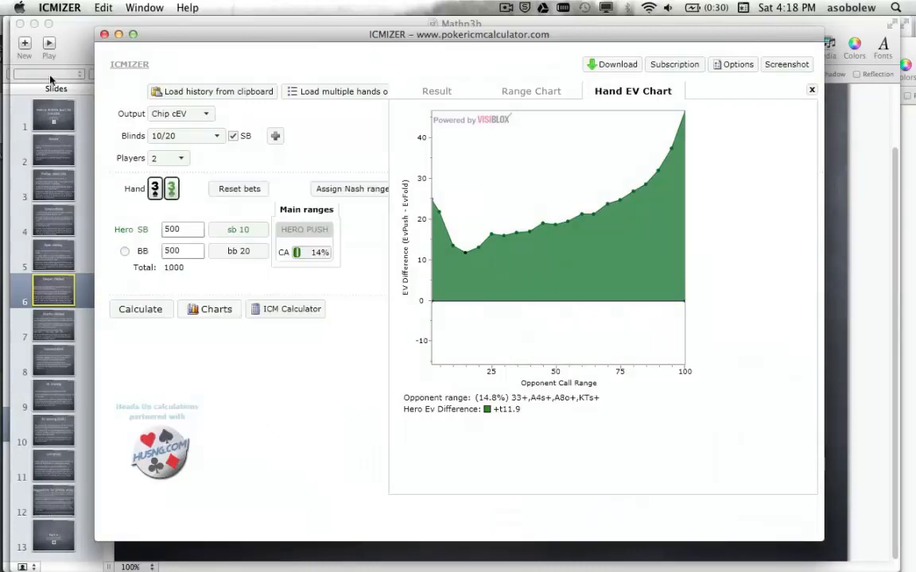
pyautogui.click(155, 188)
pyautogui.click(144, 428)
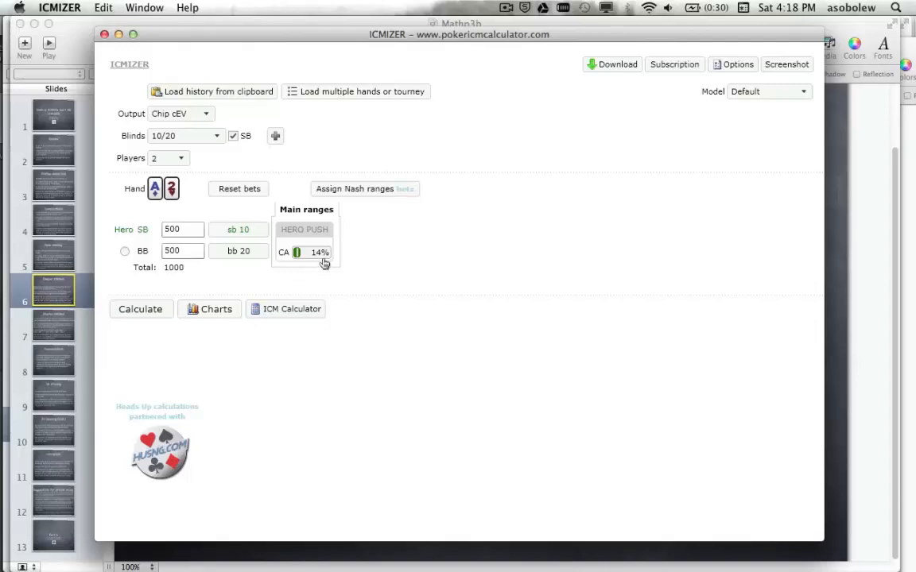
pyautogui.click(133, 311)
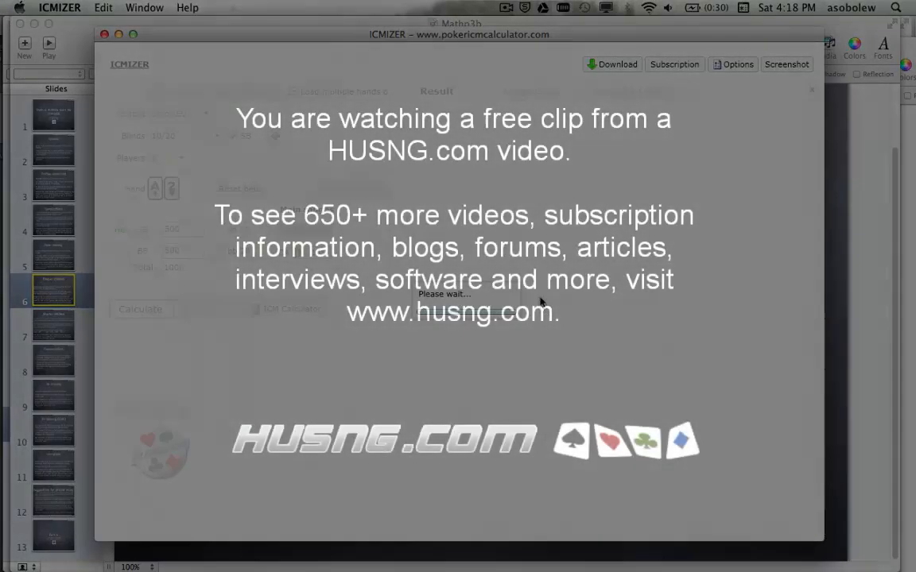